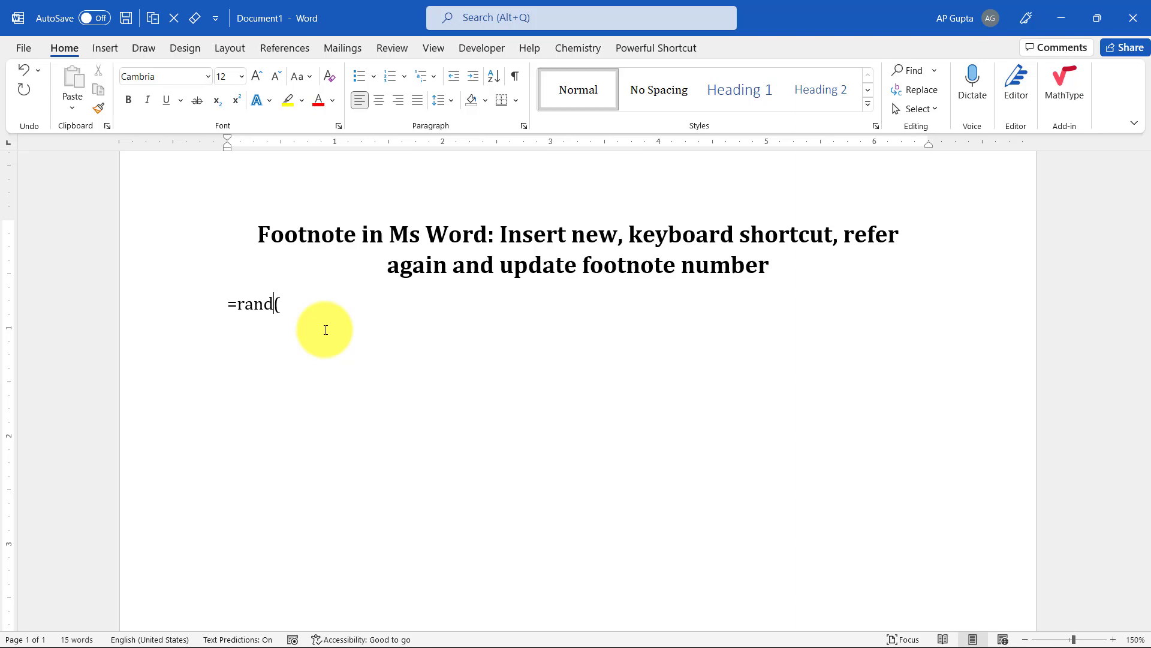
- Insert footnote 1 right after "document" in the third paragraph and jump to its note text
key("Return")
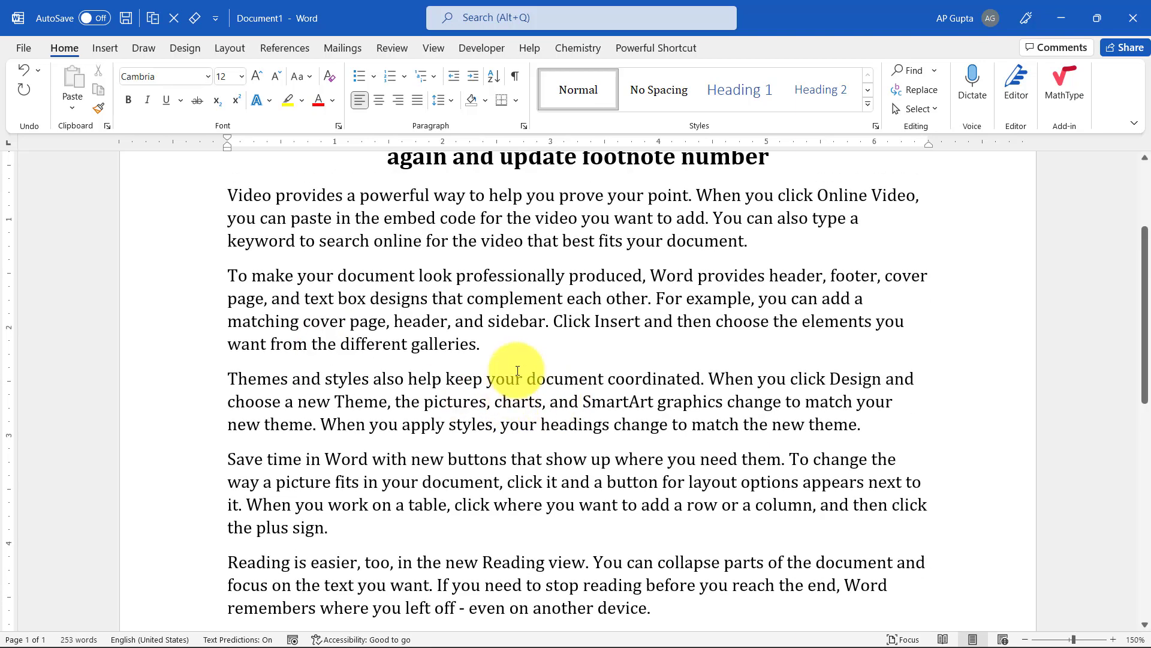
double_click(570, 380)
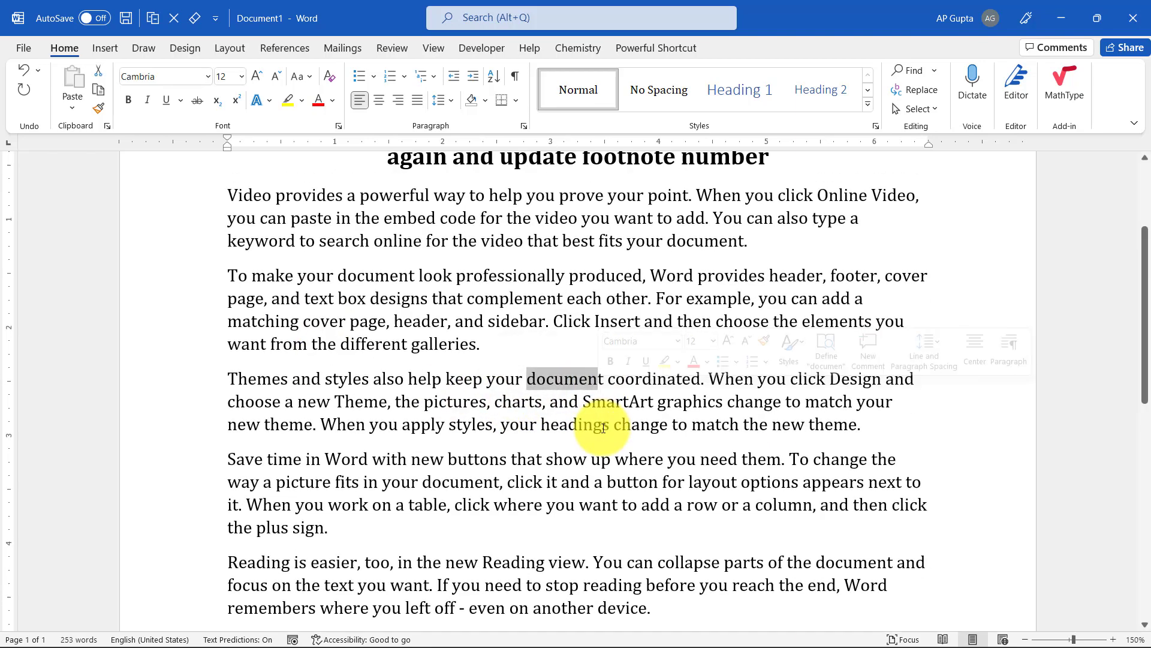
left_click(603, 379)
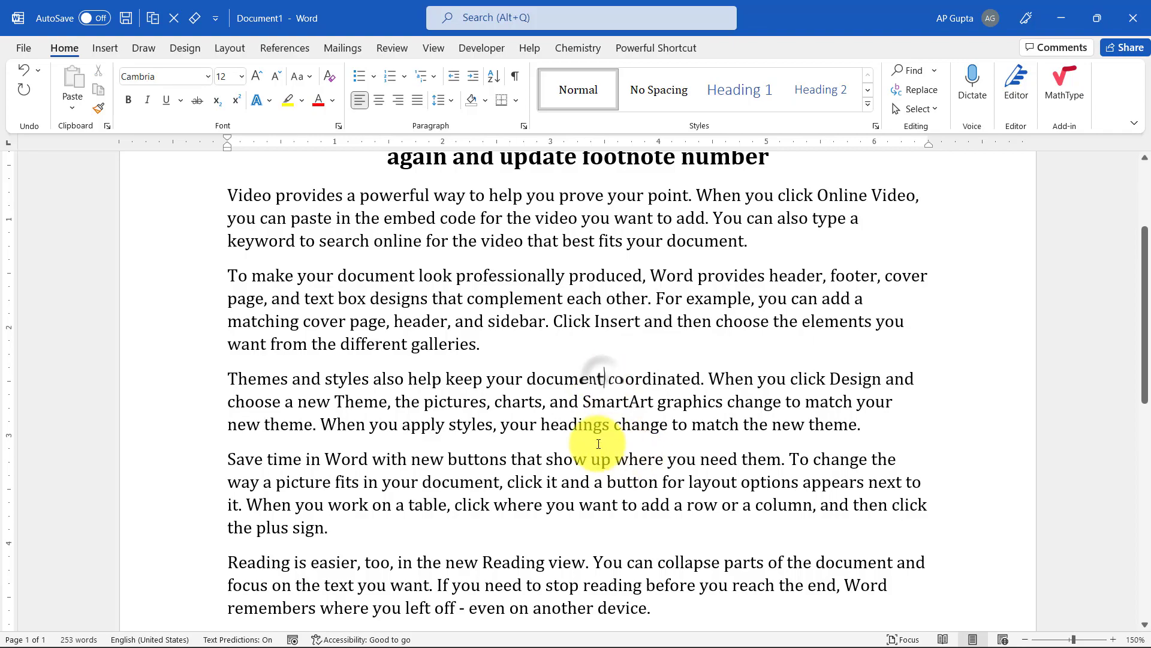
left_click(285, 49)
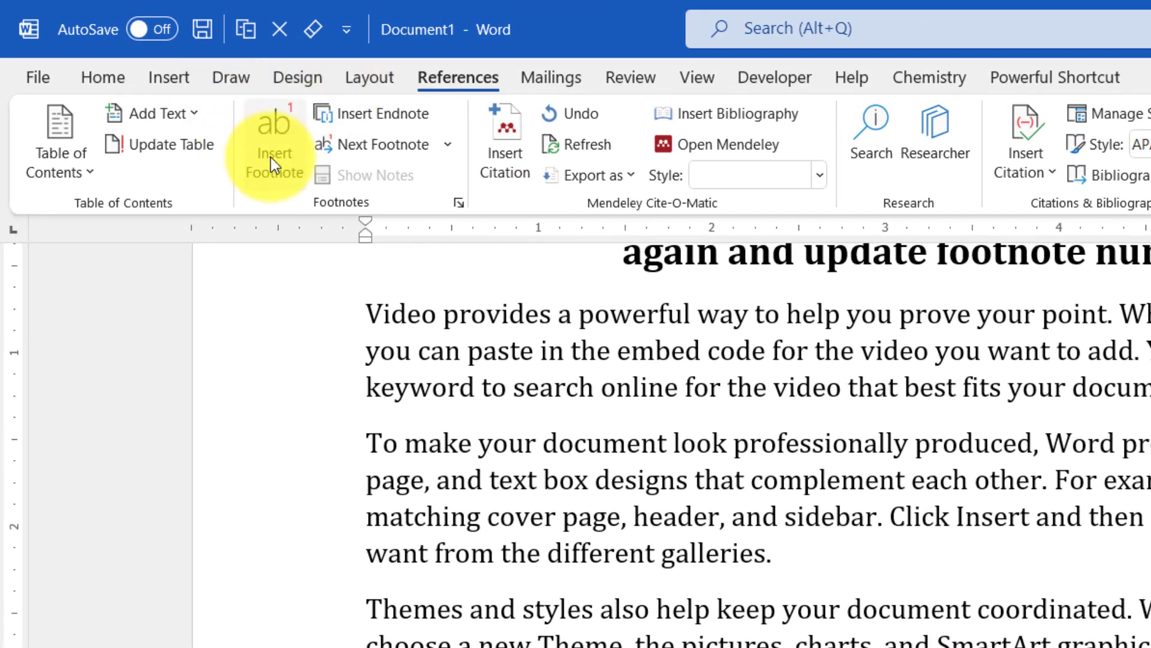
left_click(278, 155)
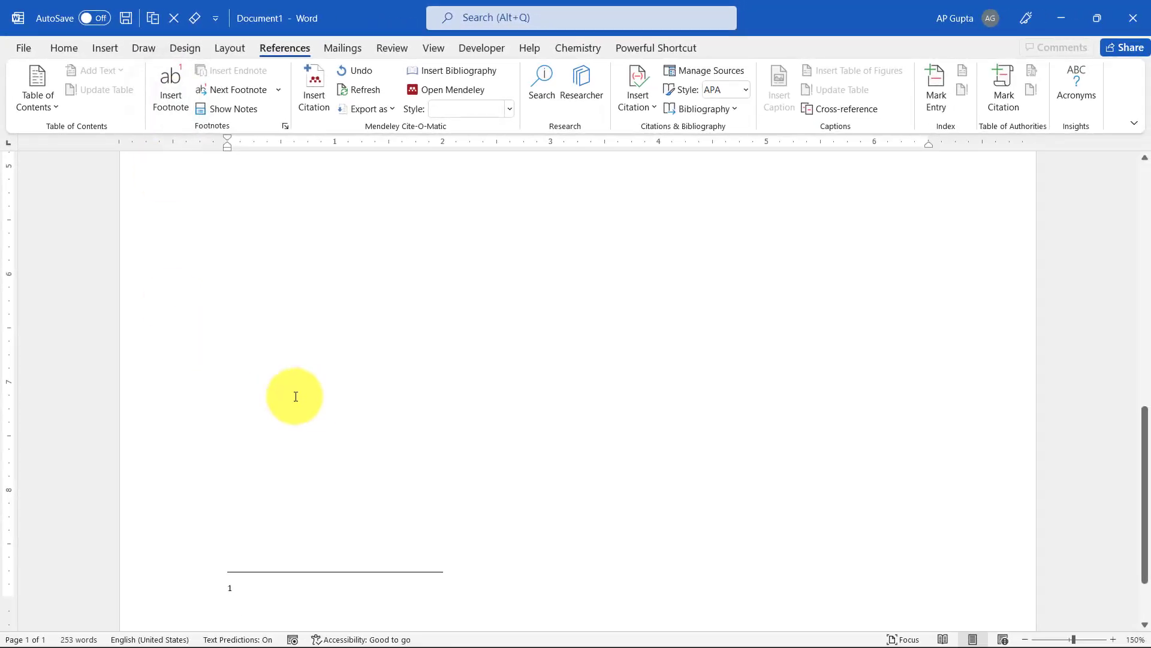
scroll(297, 351, "up", 5)
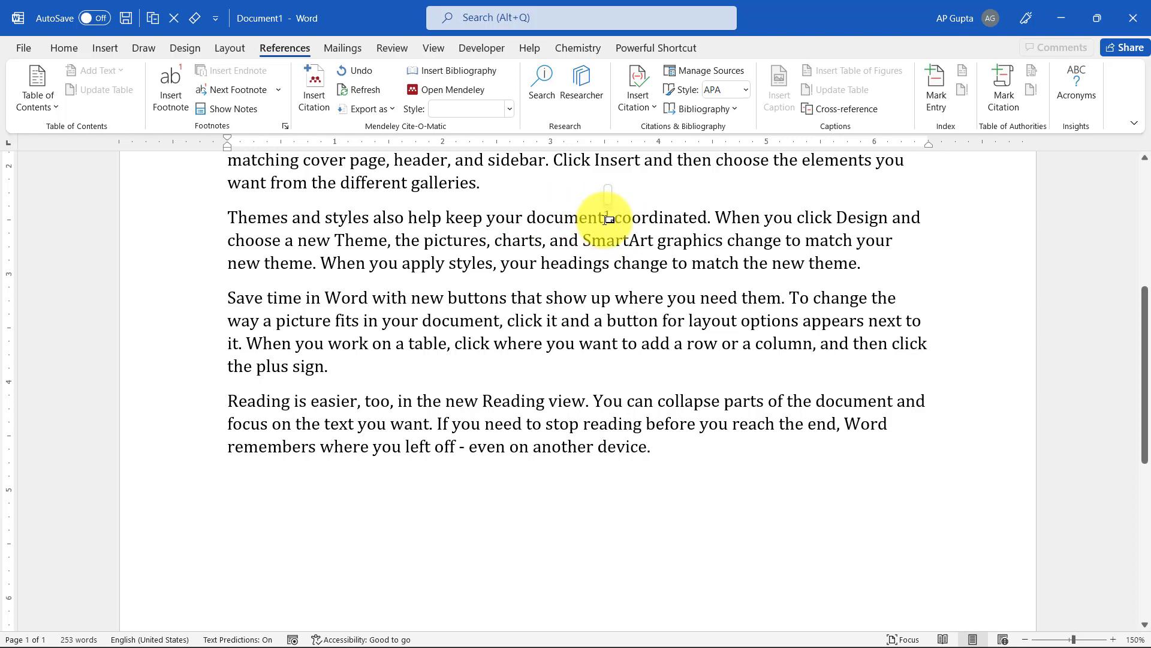
double_click(608, 217)
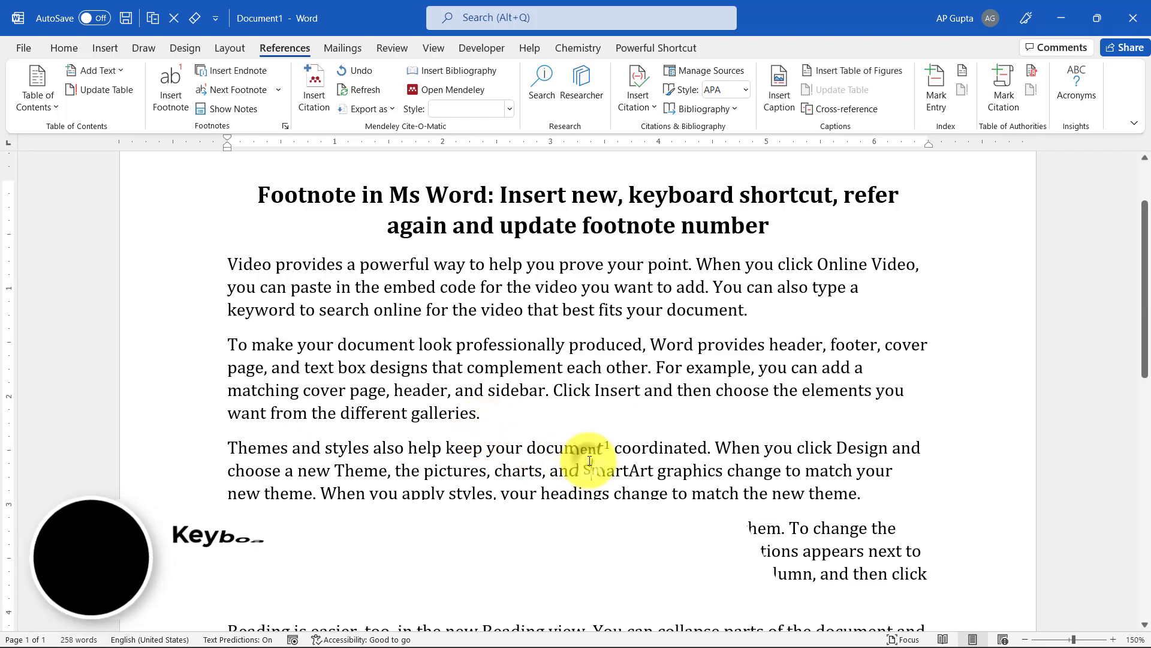
scroll(576, 454, "down", 2)
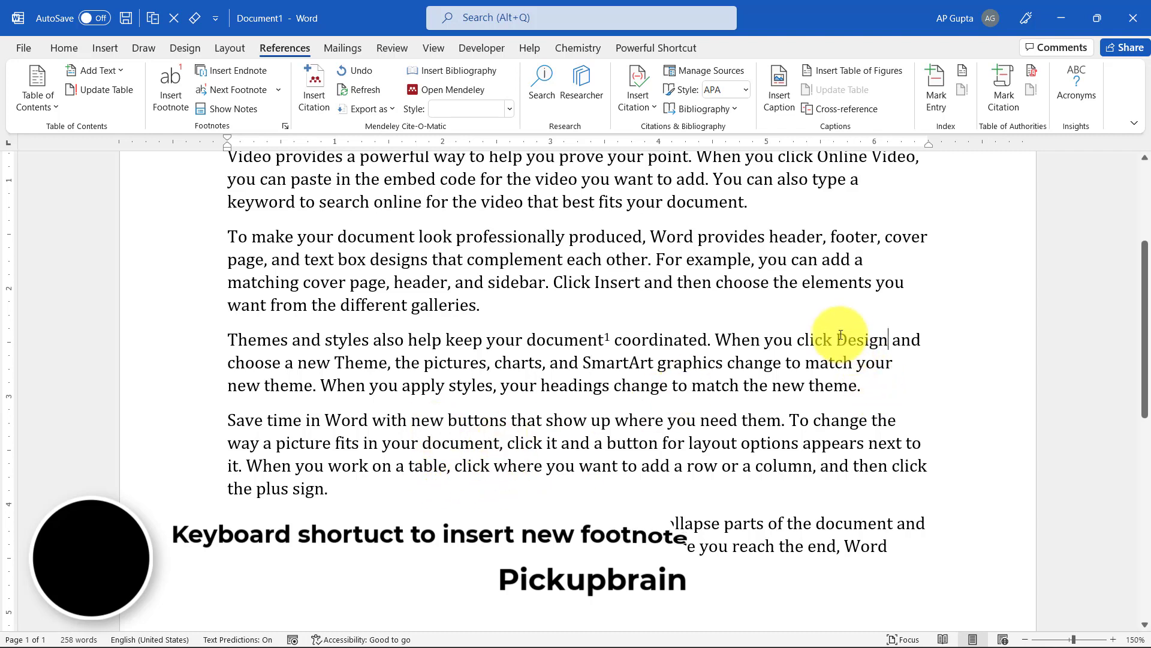
- Insert a second footnote after "Design" using Ctrl+Alt+F
left_click(886, 342)
key("ctrl+alt+f")
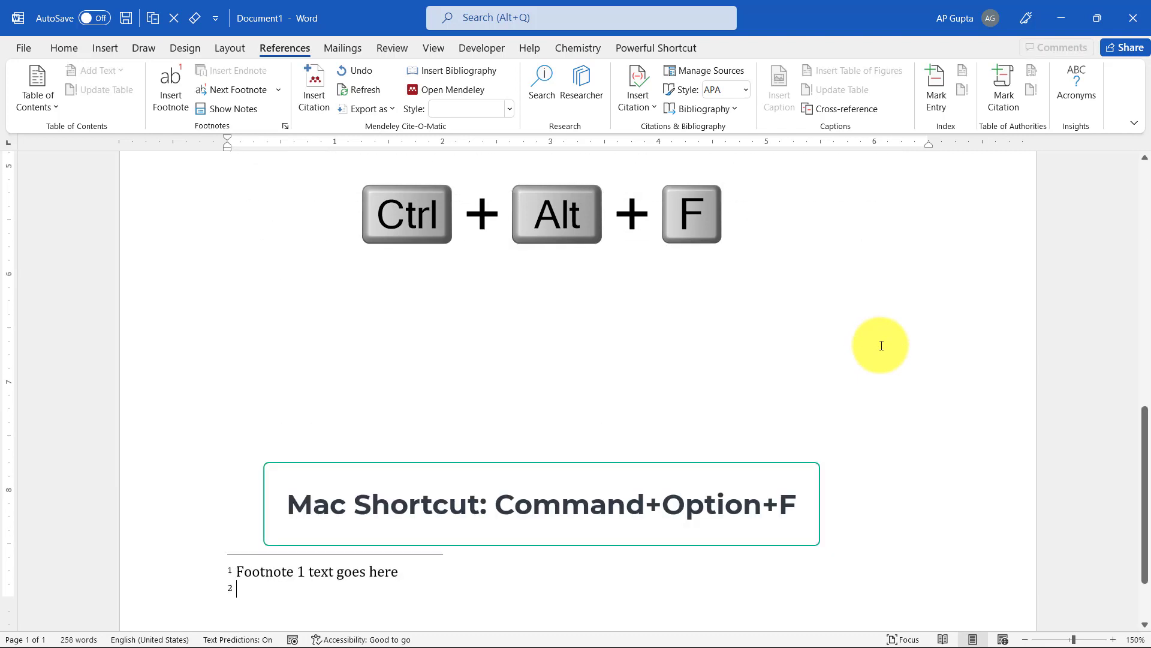
scroll(882, 342, "up", 10)
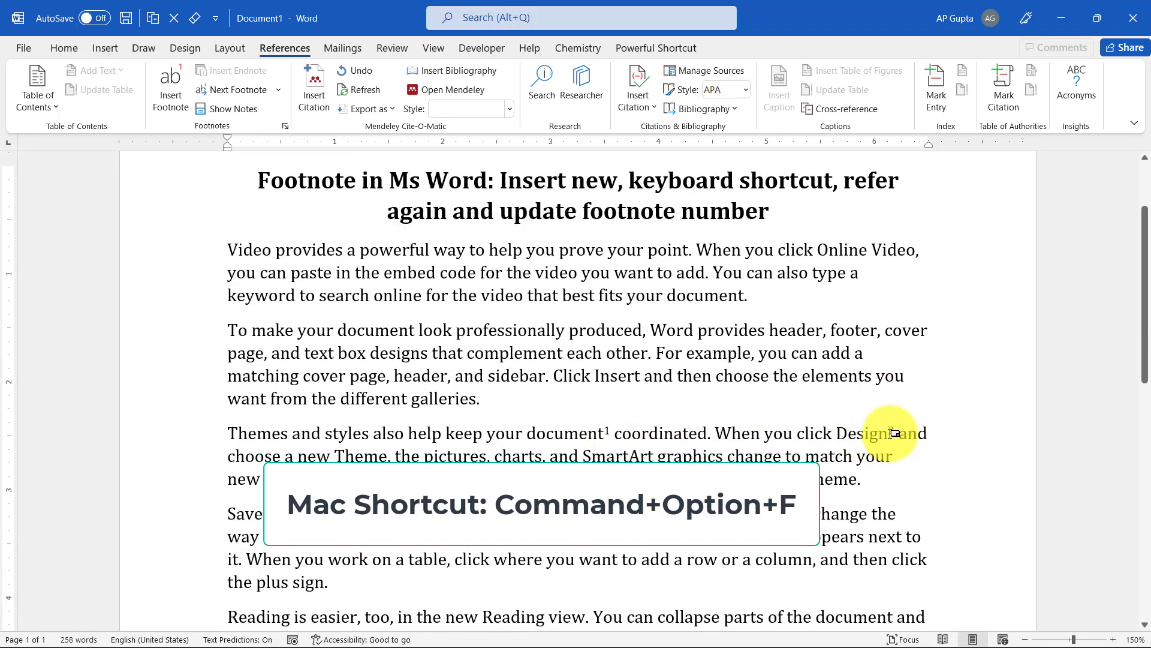
scroll(898, 432, "down", 1)
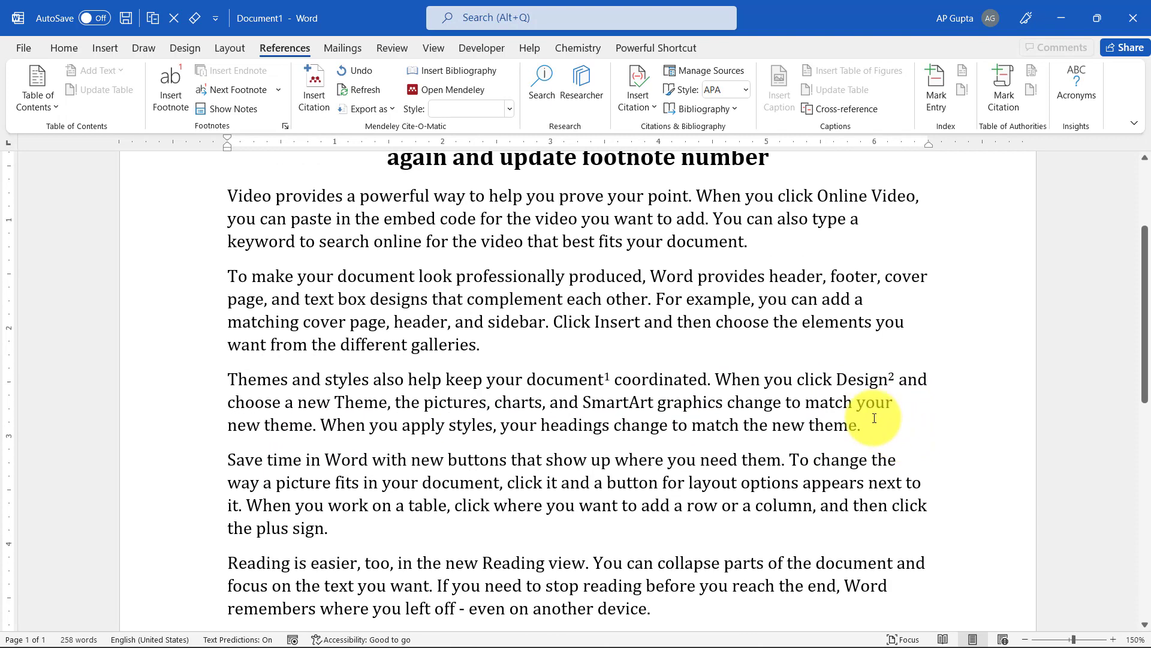
scroll(854, 413, "down", 1)
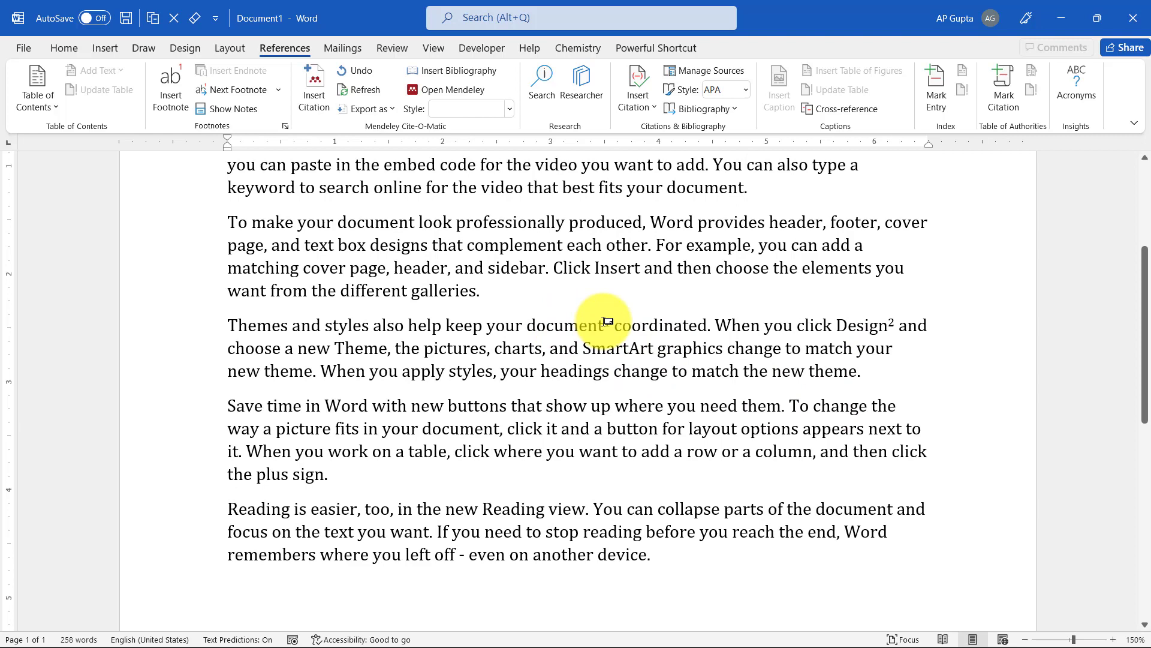
scroll(984, 488, "down", 1)
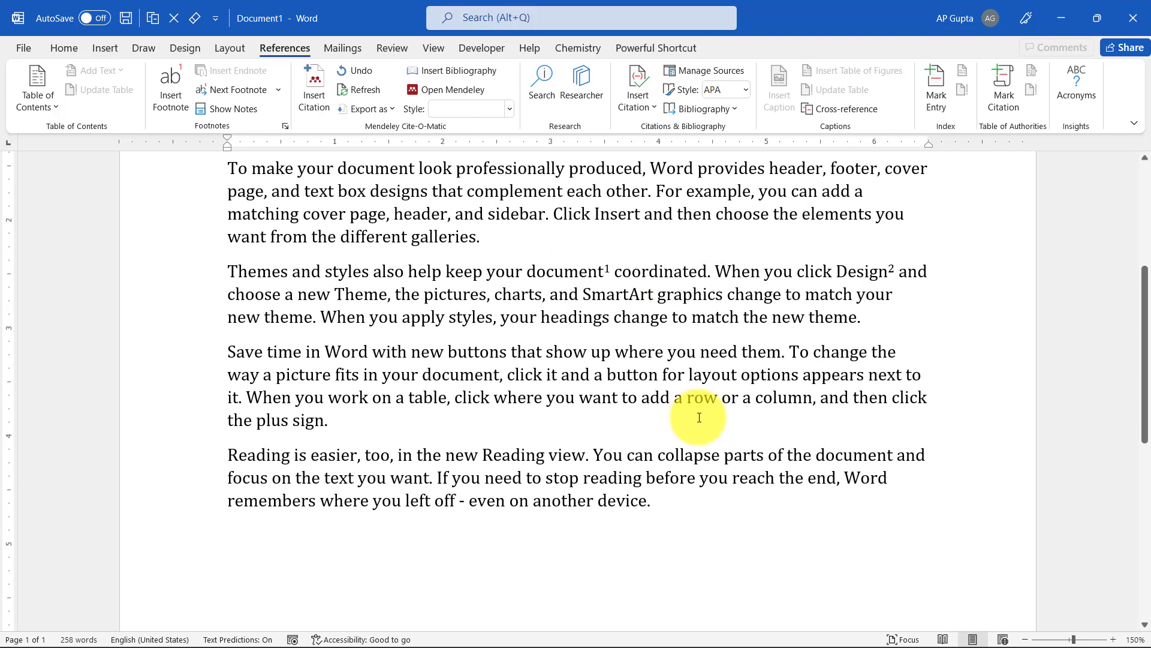
scroll(699, 417, "down", 4)
type("Footnote 2")
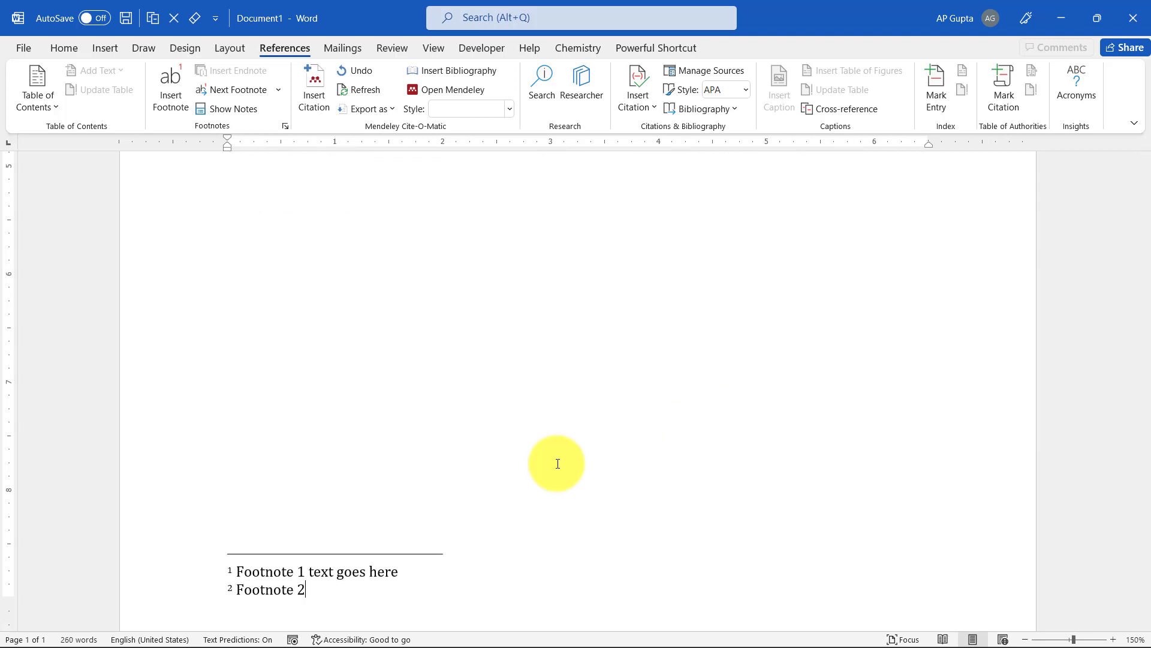
type(" goes")
scroll(556, 464, "up", 10)
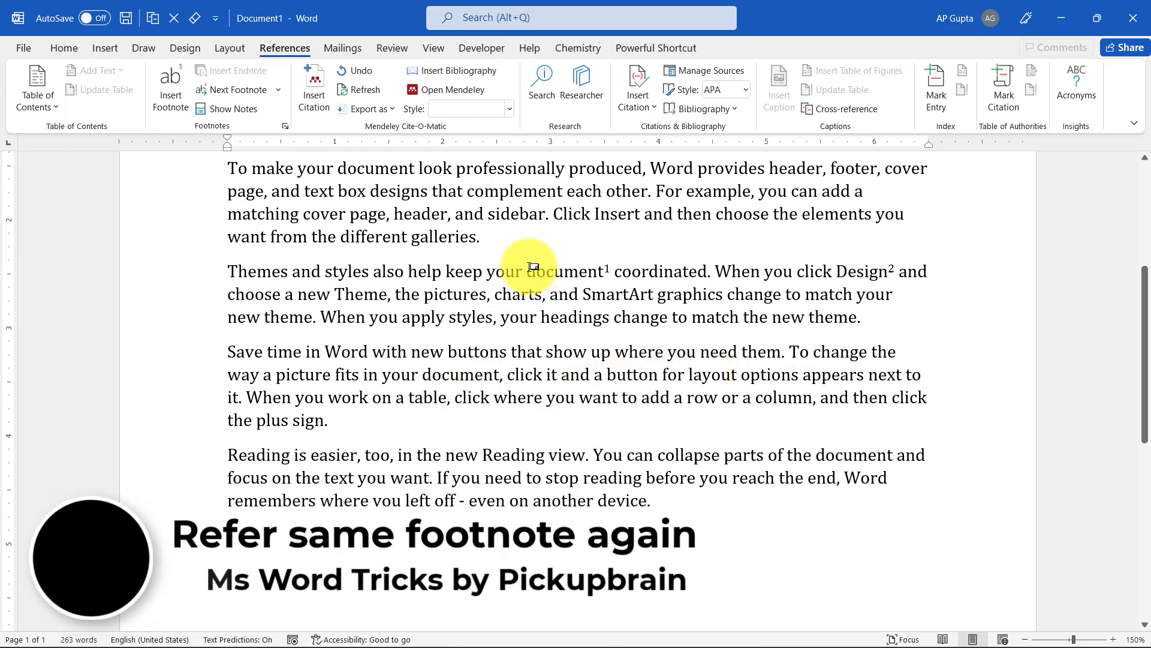
- Set the insertion point after "document" in the fourth paragraph for the cross-reference
left_click(501, 373)
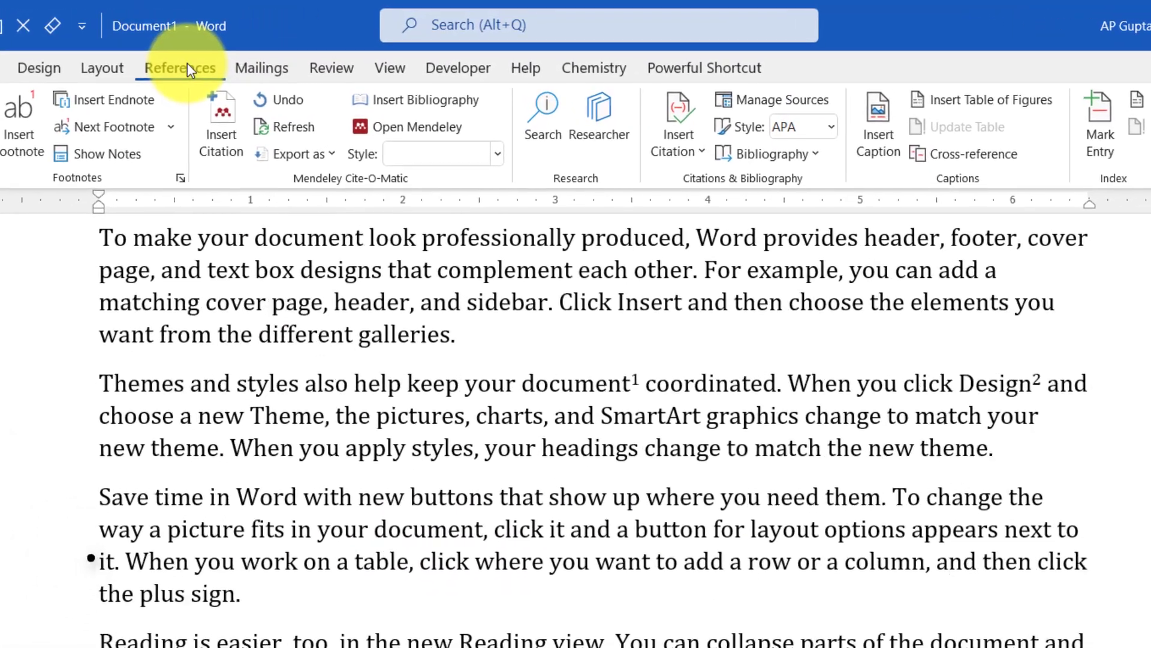
- Set the cross-reference type to Footnote and choose footnote 1 as the target
left_click(977, 154)
left_click(310, 184)
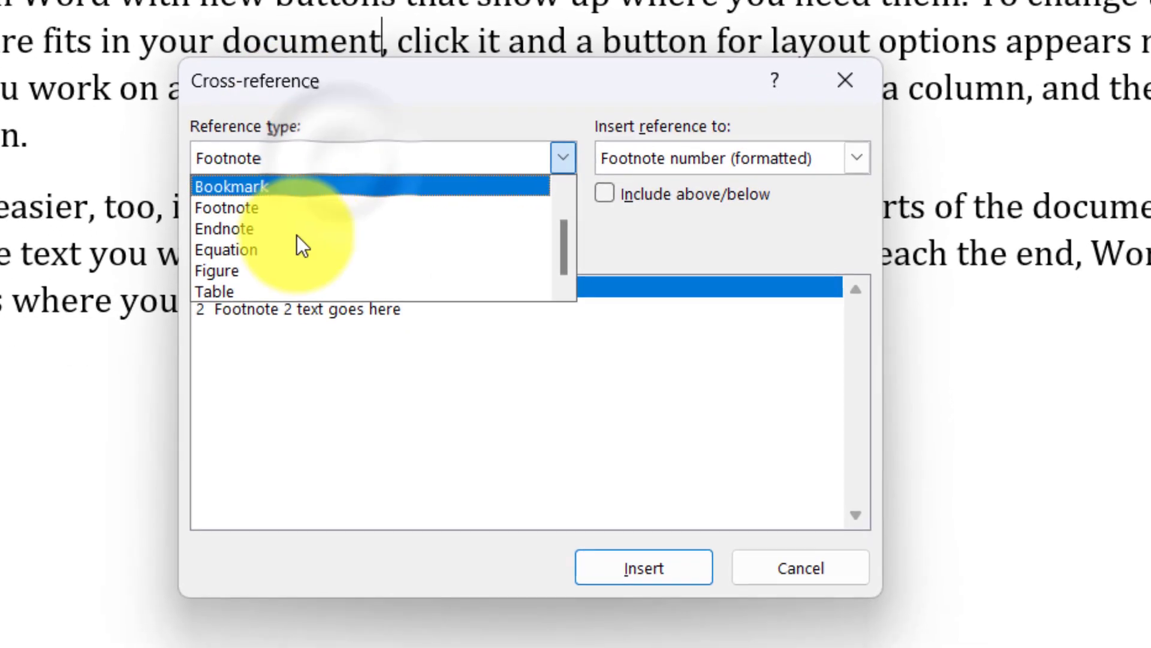
scroll(297, 235, "up", 1)
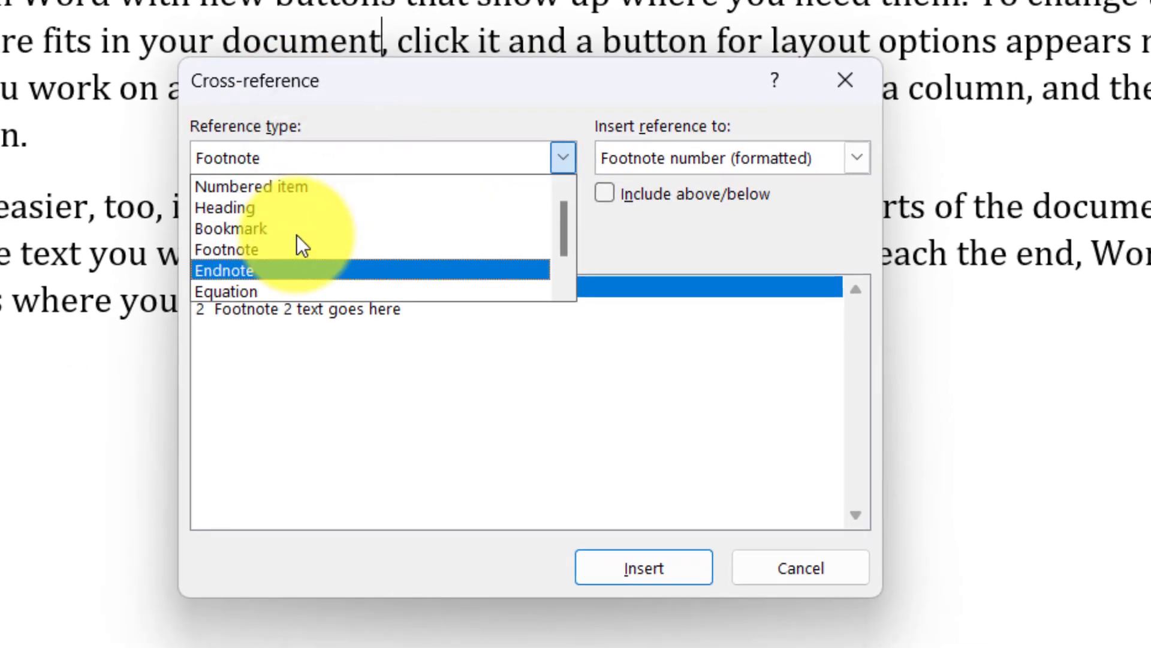
left_click(242, 251)
left_click(298, 308)
left_click(293, 287)
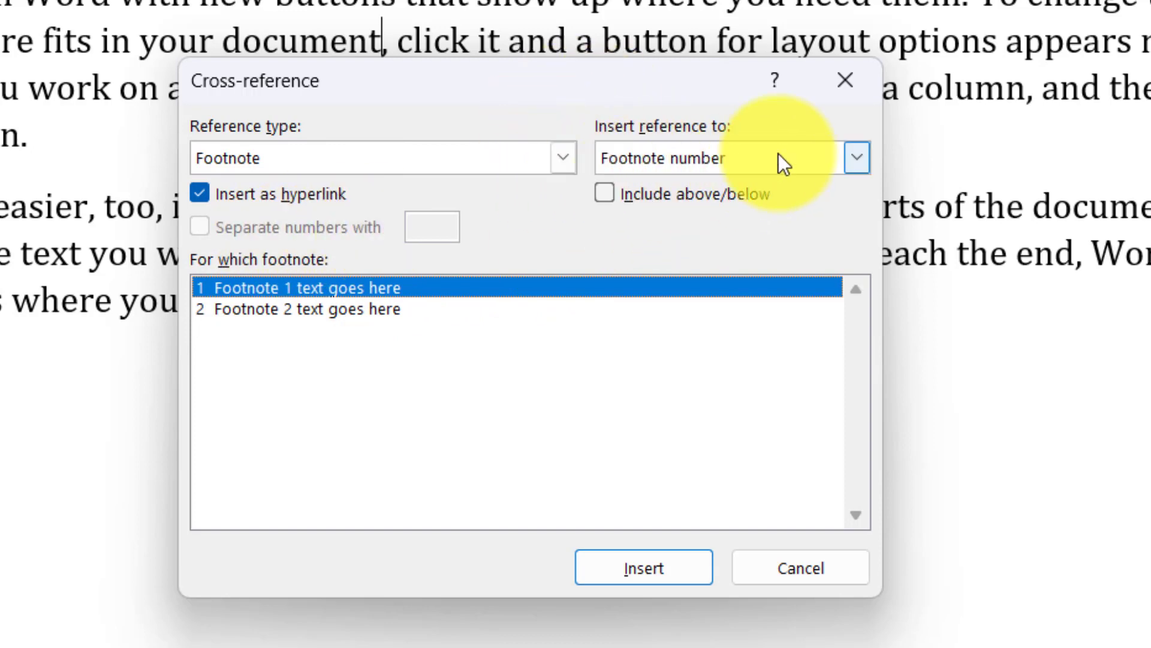
- Insert the reference as a formatted footnote number and close the Cross-reference dialog
left_click(679, 167)
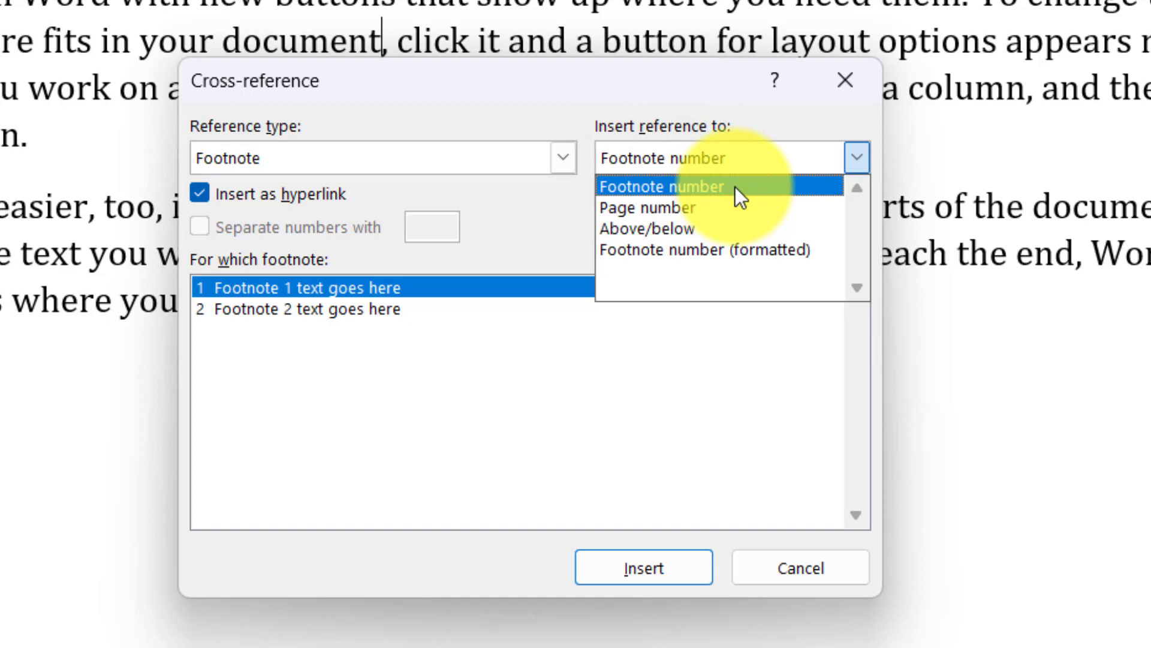
left_click(623, 250)
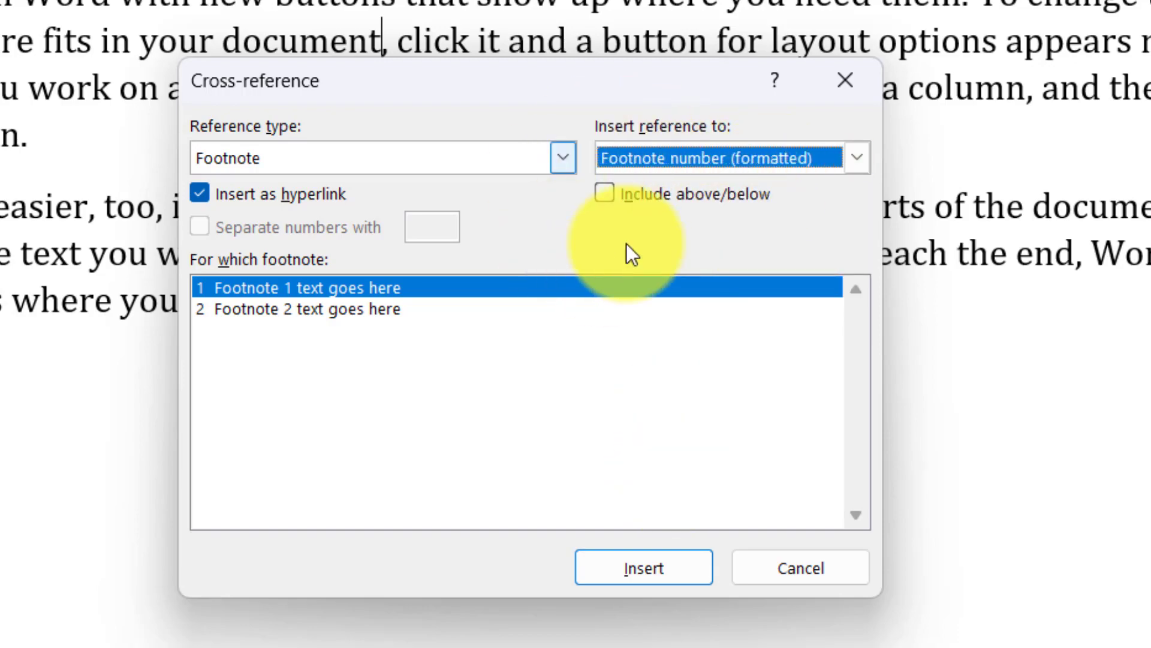
left_click(666, 570)
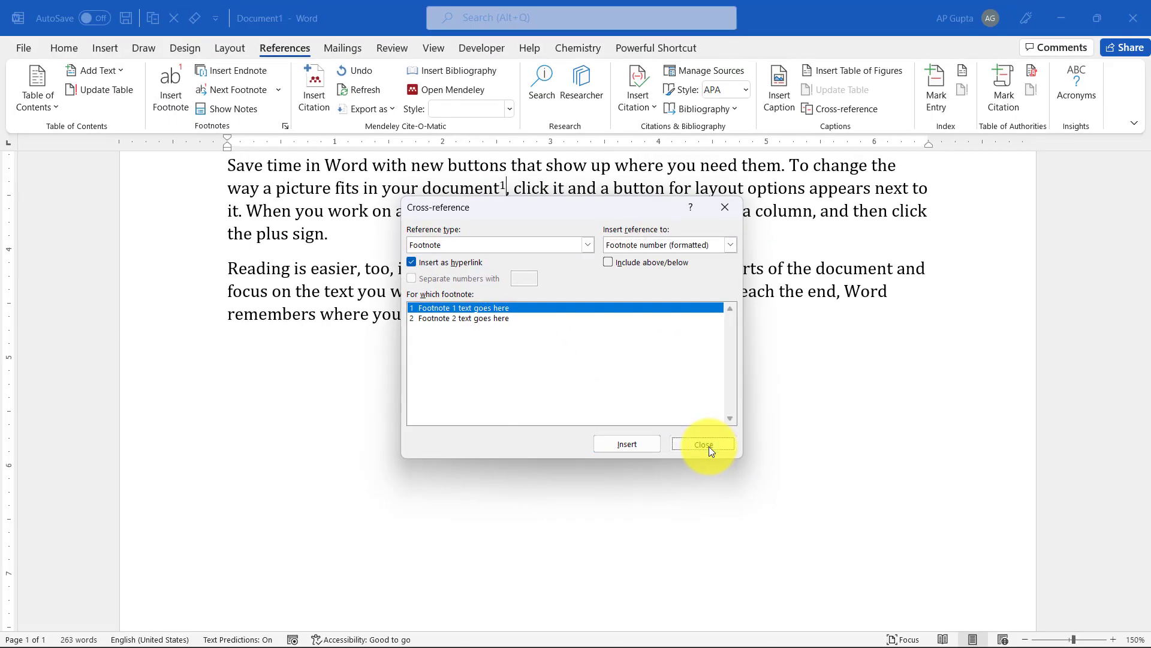
left_click(714, 452)
scroll(514, 298, "up", 3)
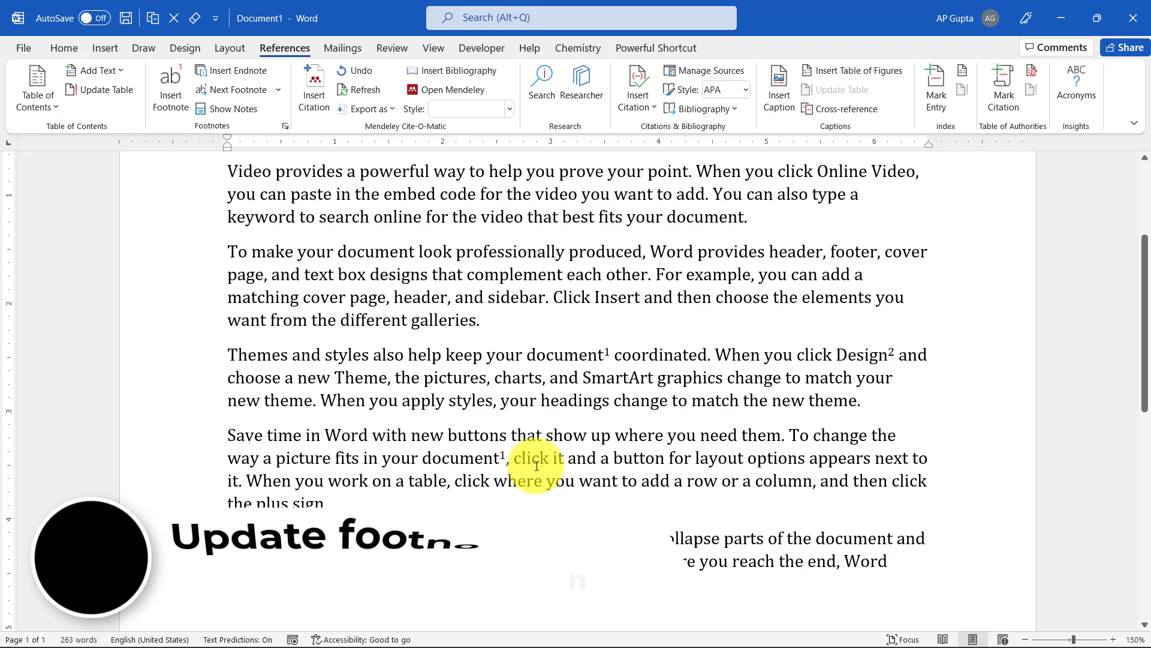
scroll(537, 465, "up", 1)
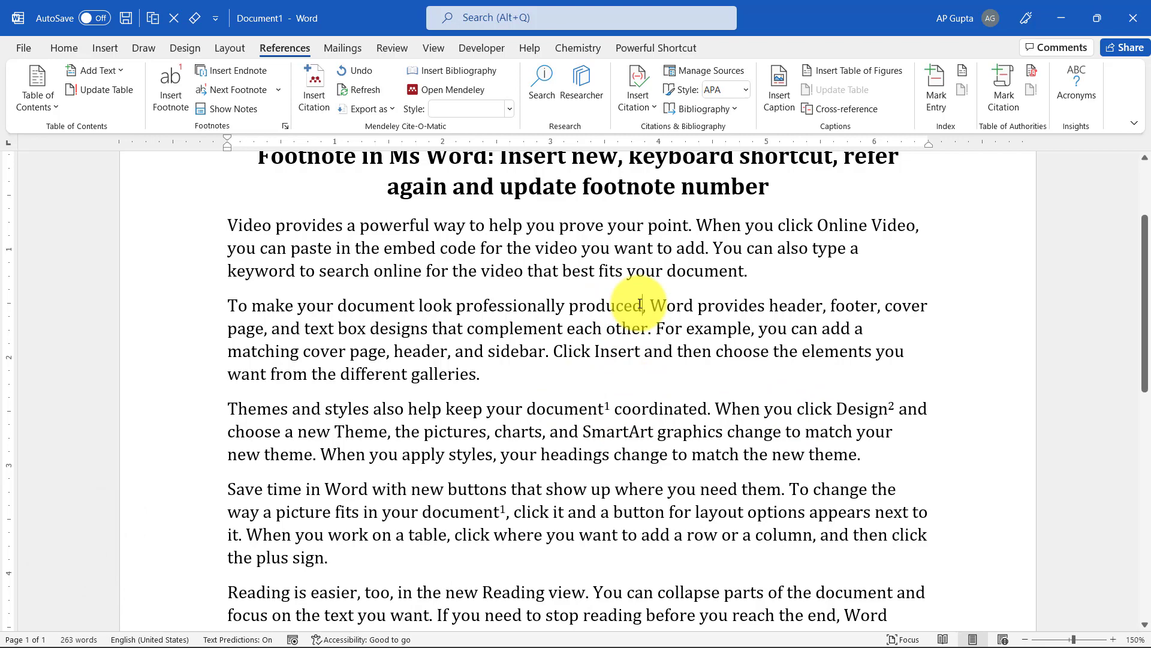
- Insert a new first footnote after "produced" and check the renumbered document² and Design³
key("ctrl+alt+f")
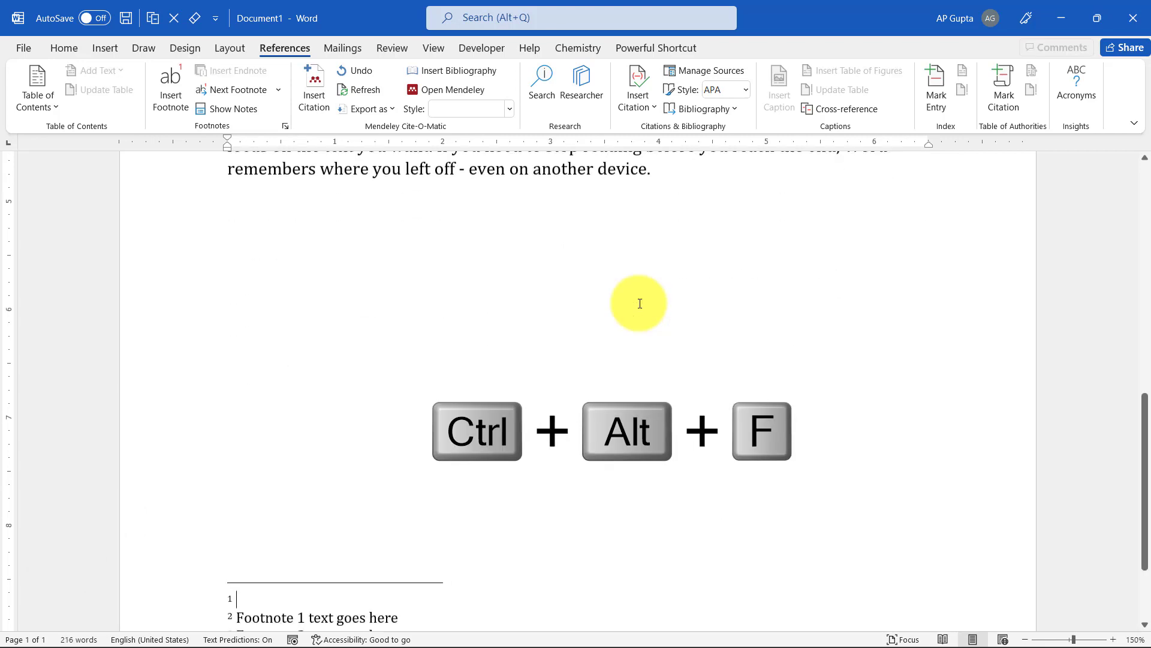
type("New f")
scroll(639, 303, "up", 3)
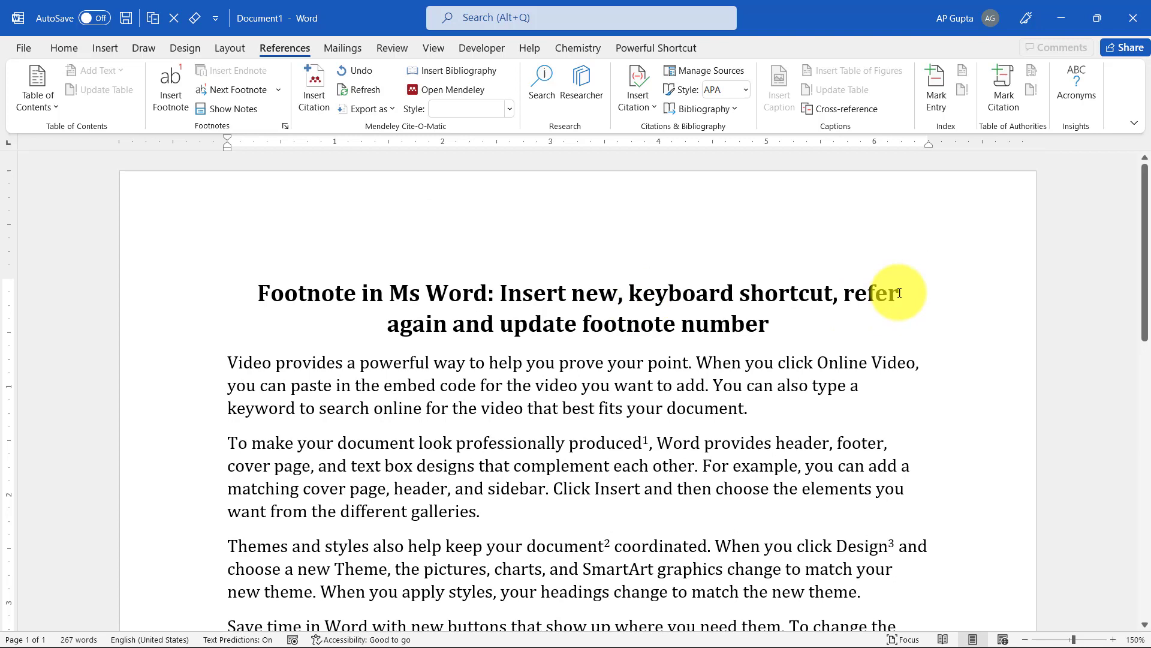
scroll(620, 469, "down", 1)
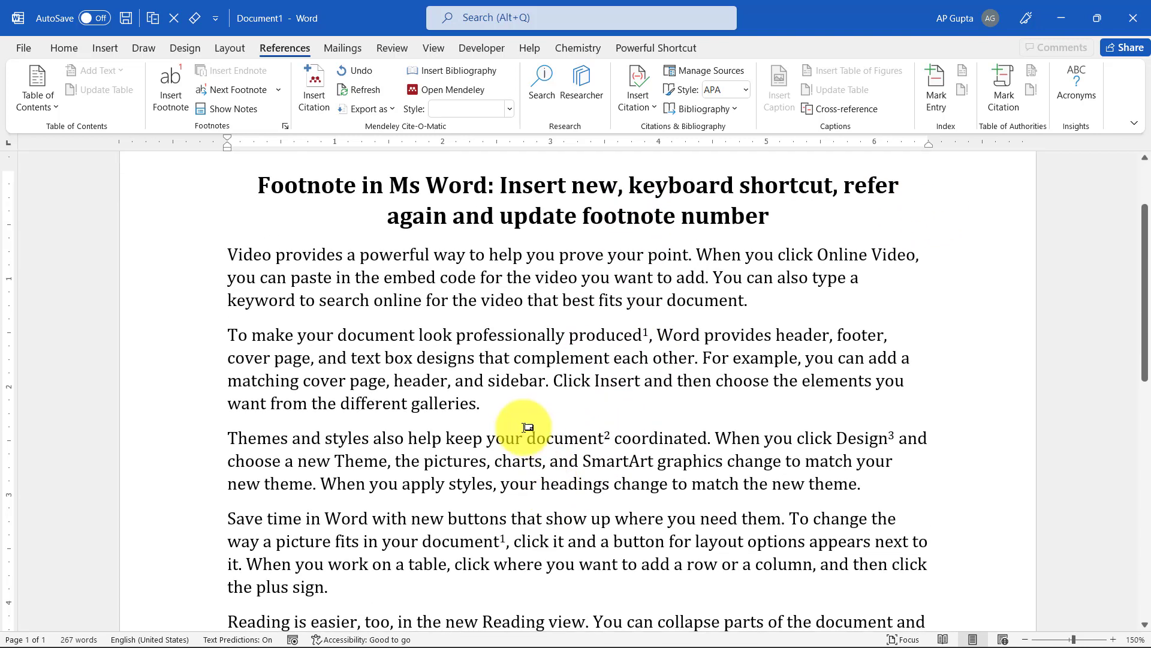
double_click(530, 439)
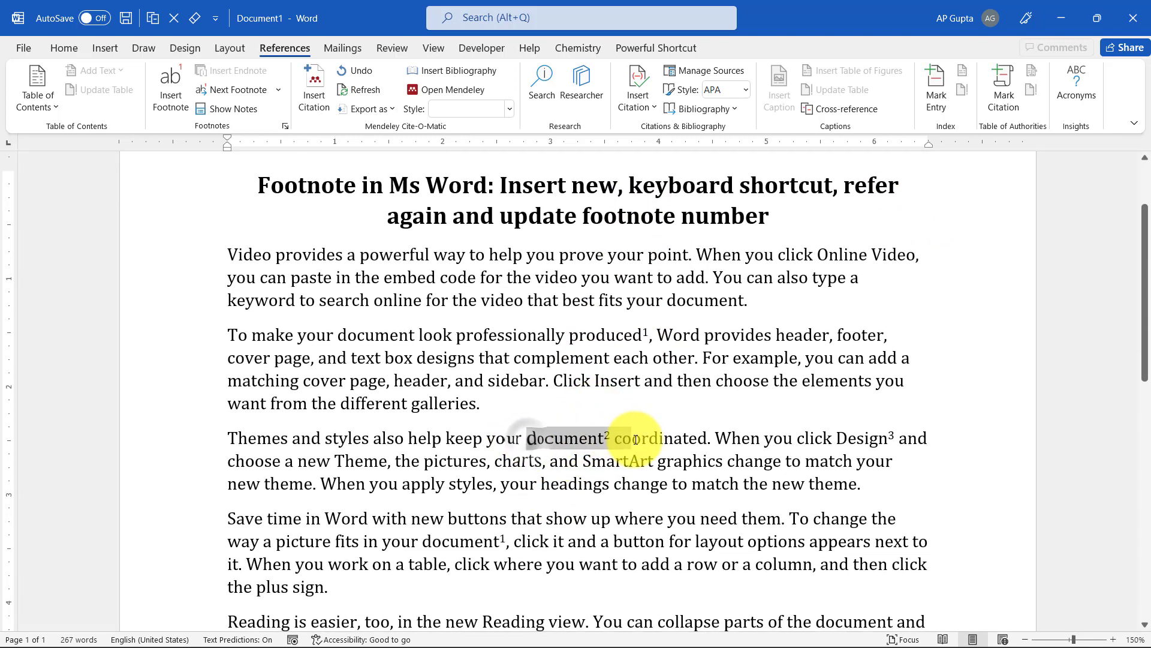
left_click(832, 439, "shift")
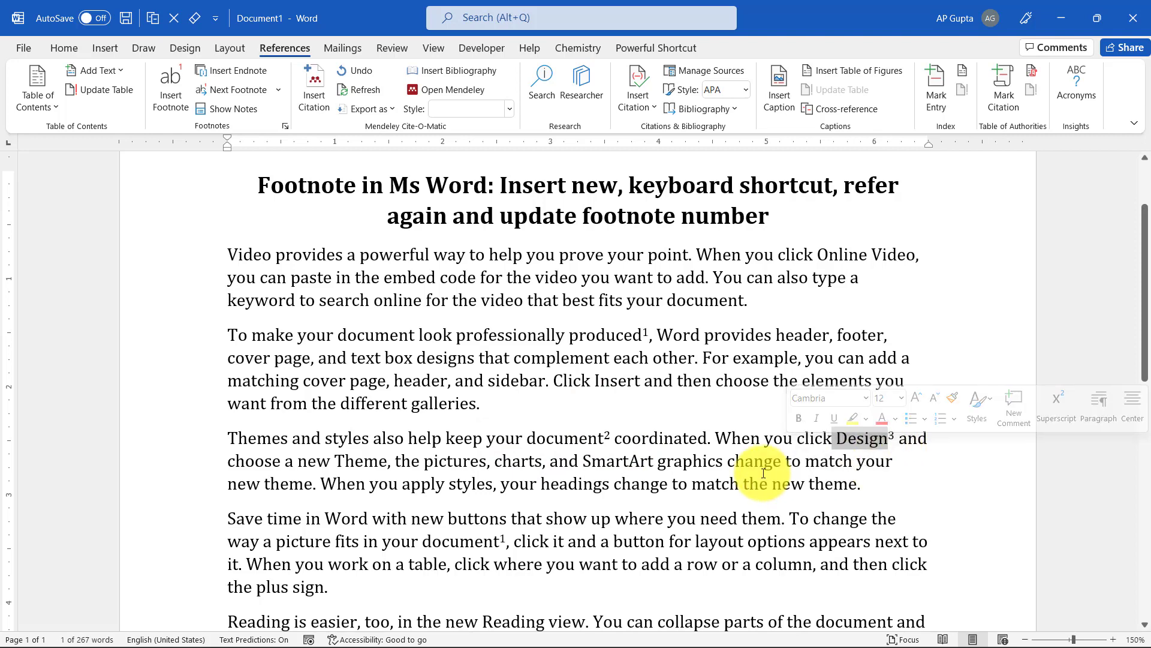
scroll(763, 411, "down", 1)
left_click(565, 376)
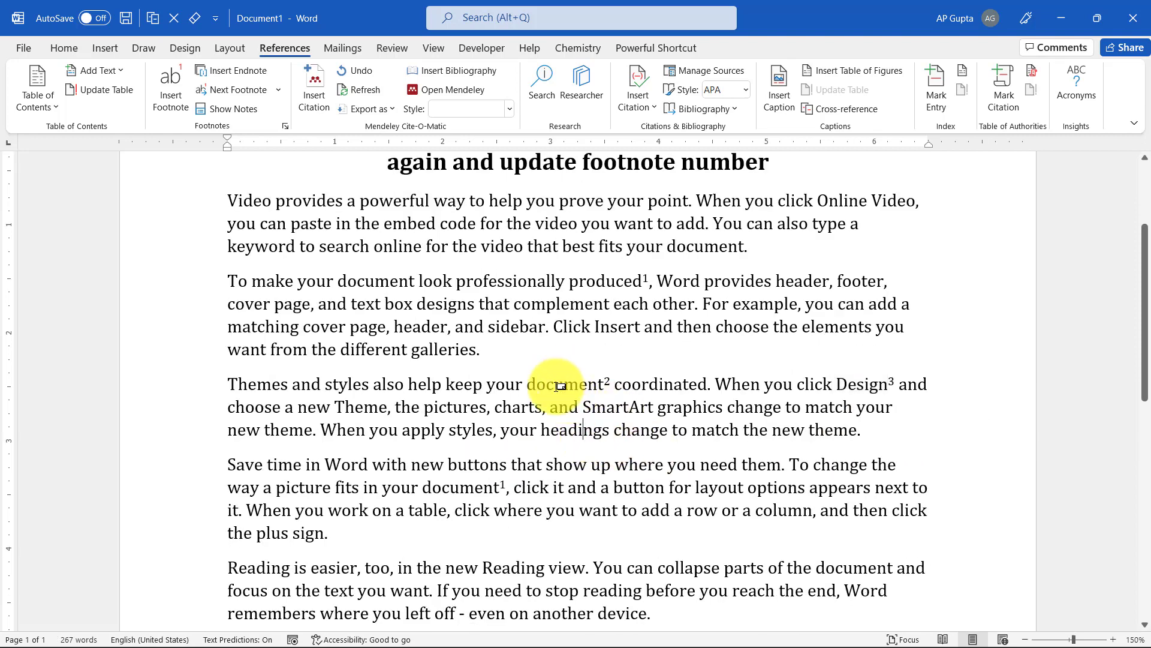
double_click(596, 384)
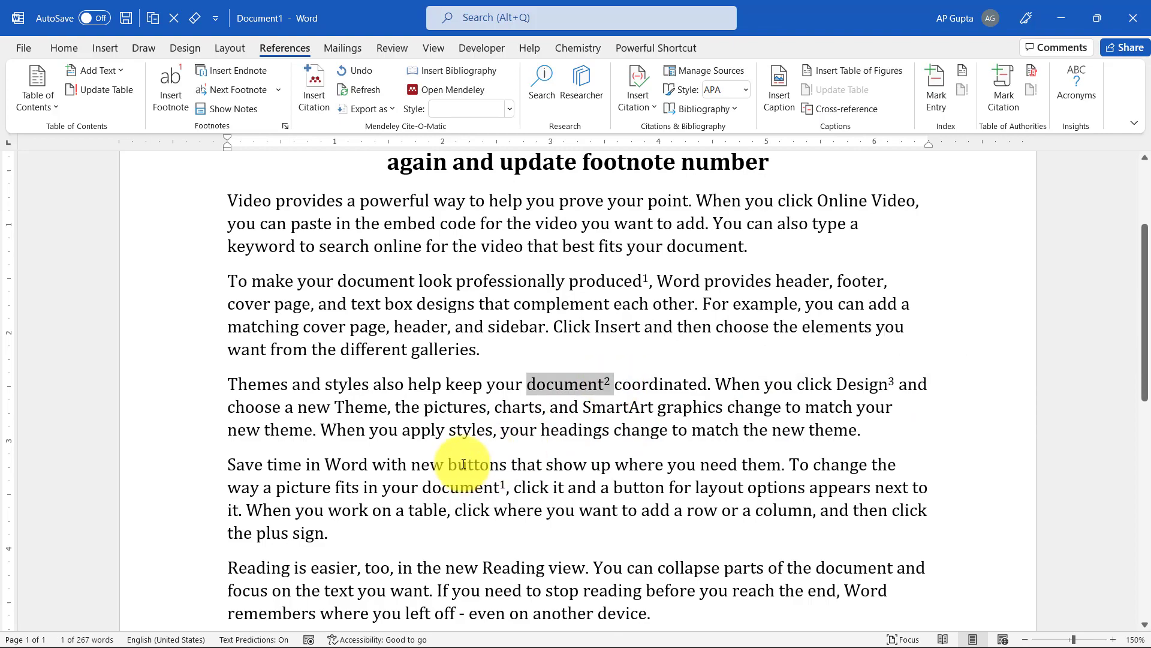
- Compare document² with the Save time cross-reference, which still reads 1
double_click(501, 489)
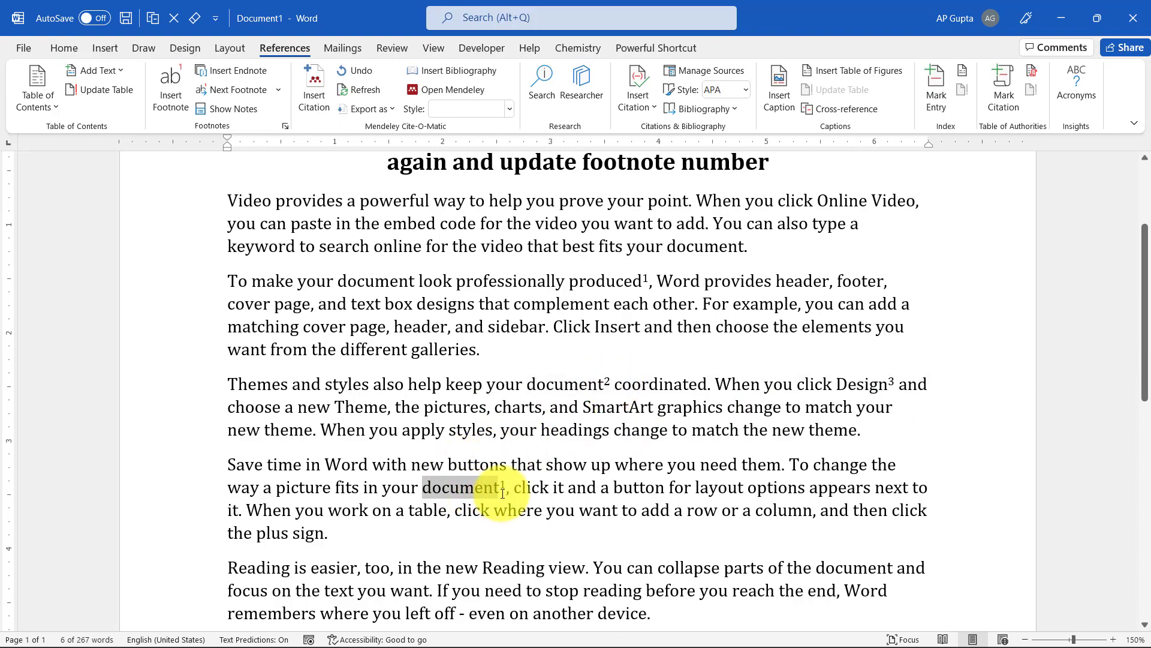
double_click(531, 383)
mouse_move(607, 380)
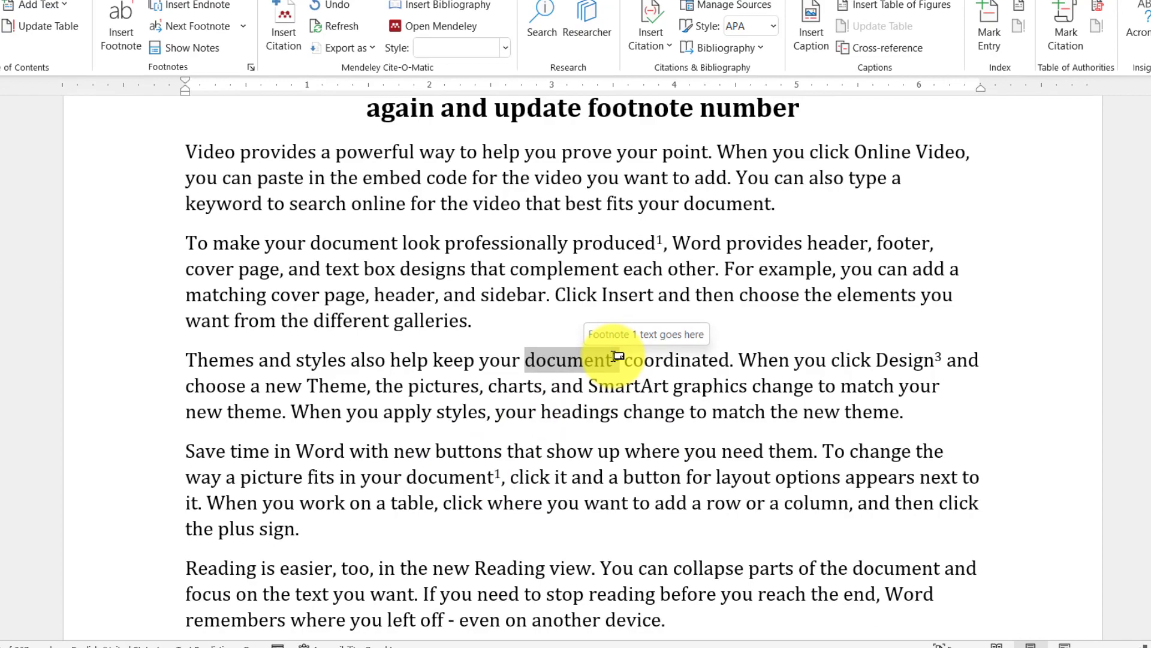
left_click(499, 478)
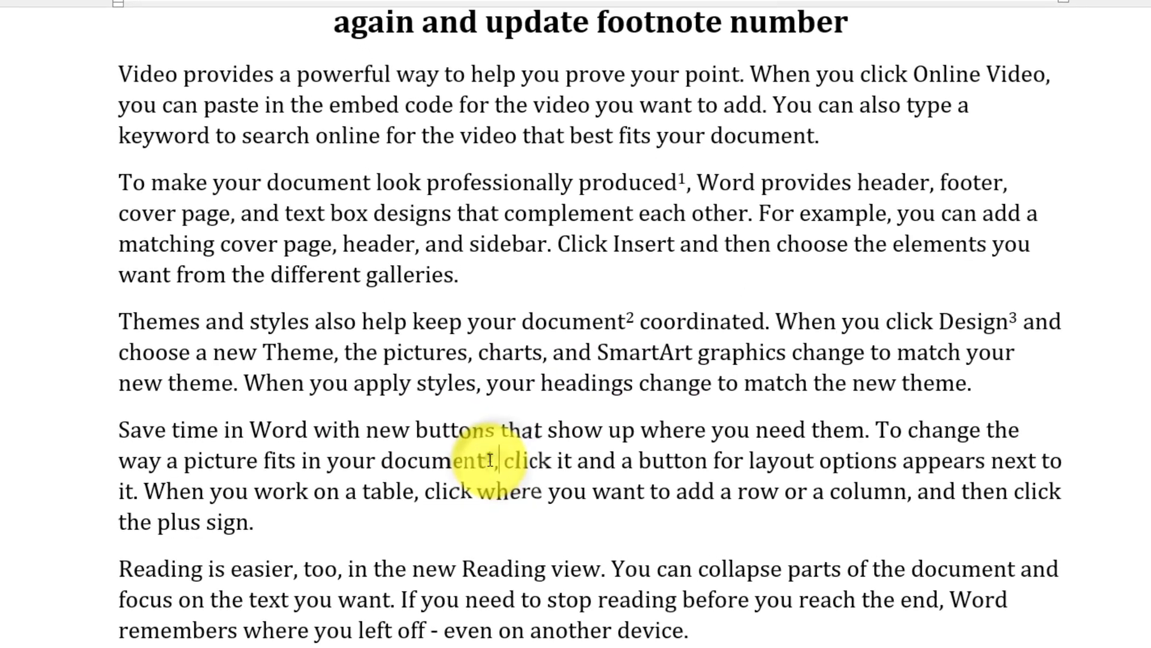
left_click(568, 271)
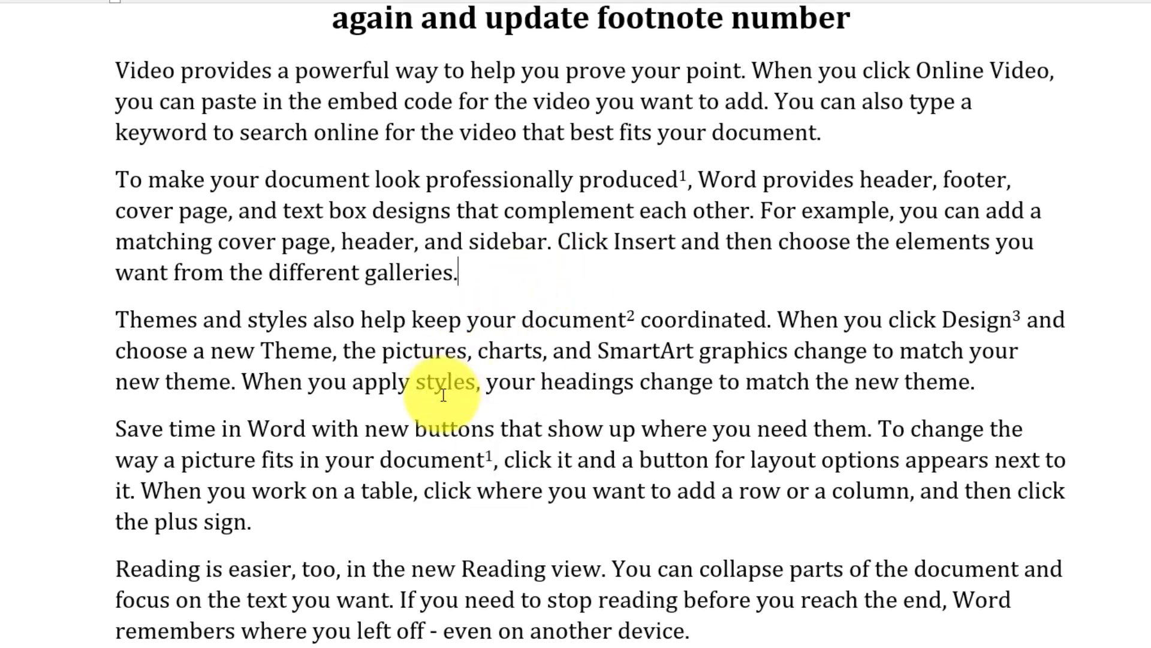
double_click(423, 460)
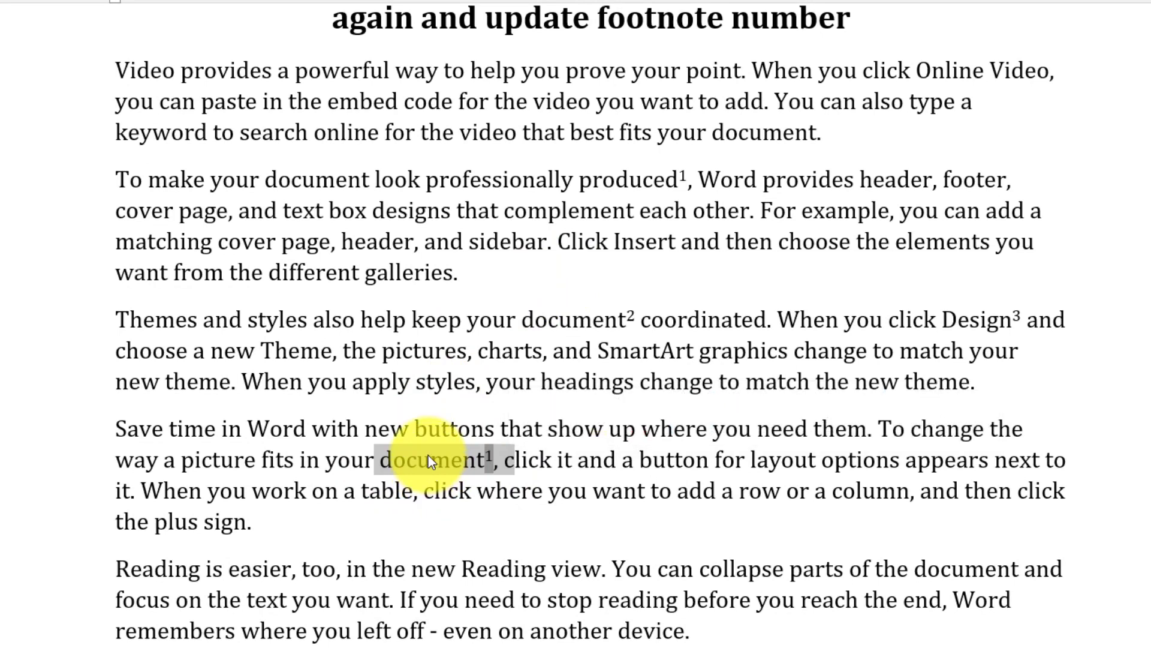
right_click(429, 456)
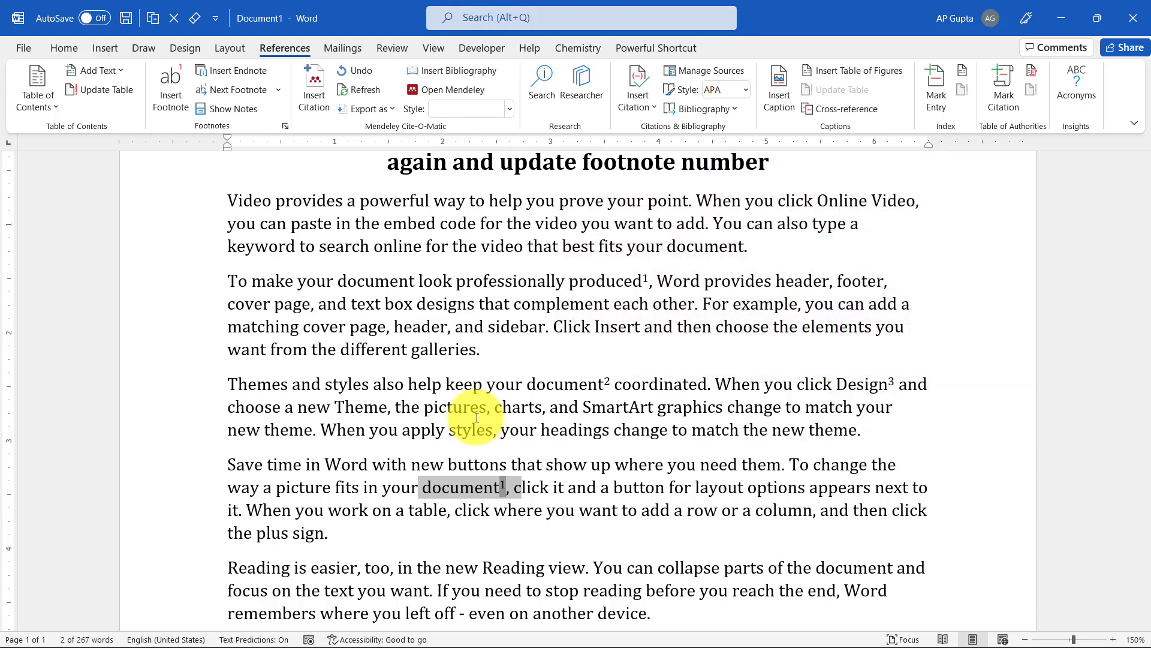
- Refresh fields via Ctrl+P print preview so the Save time cross-reference reads 2
key("ctrl+p")
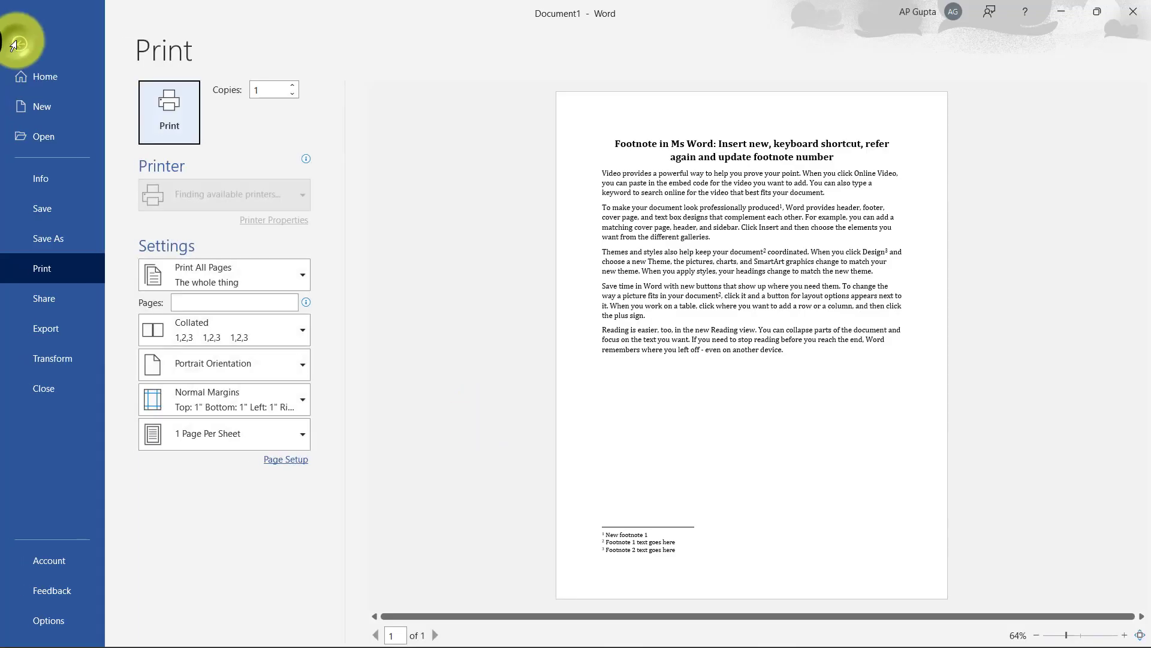
left_click(16, 43)
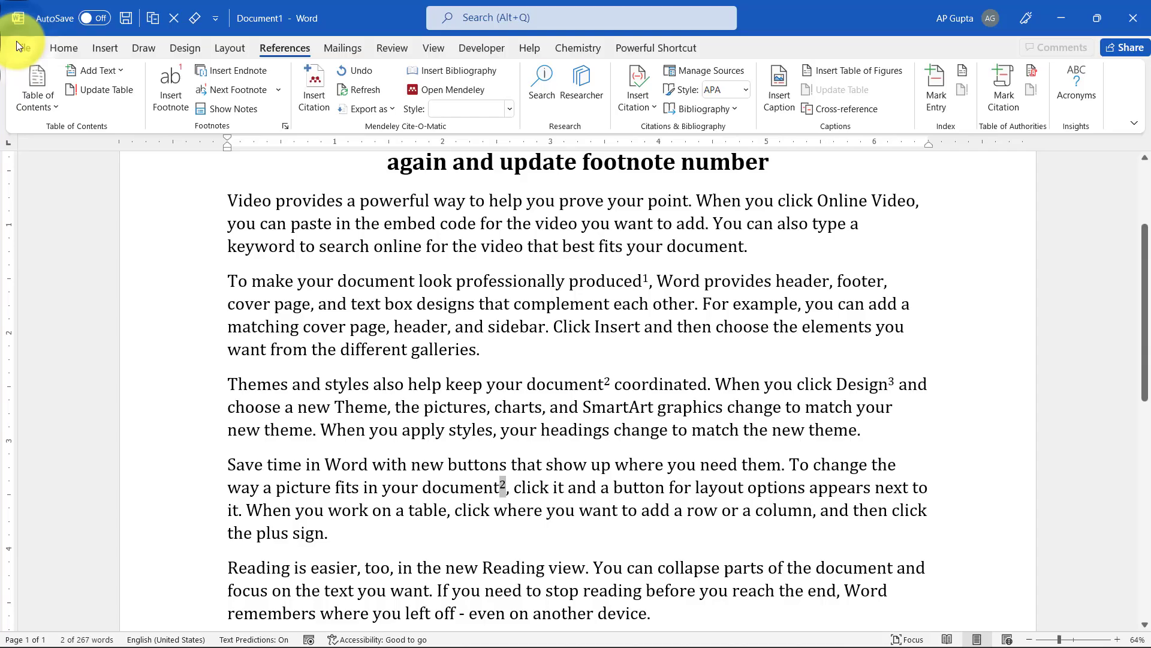
double_click(528, 385)
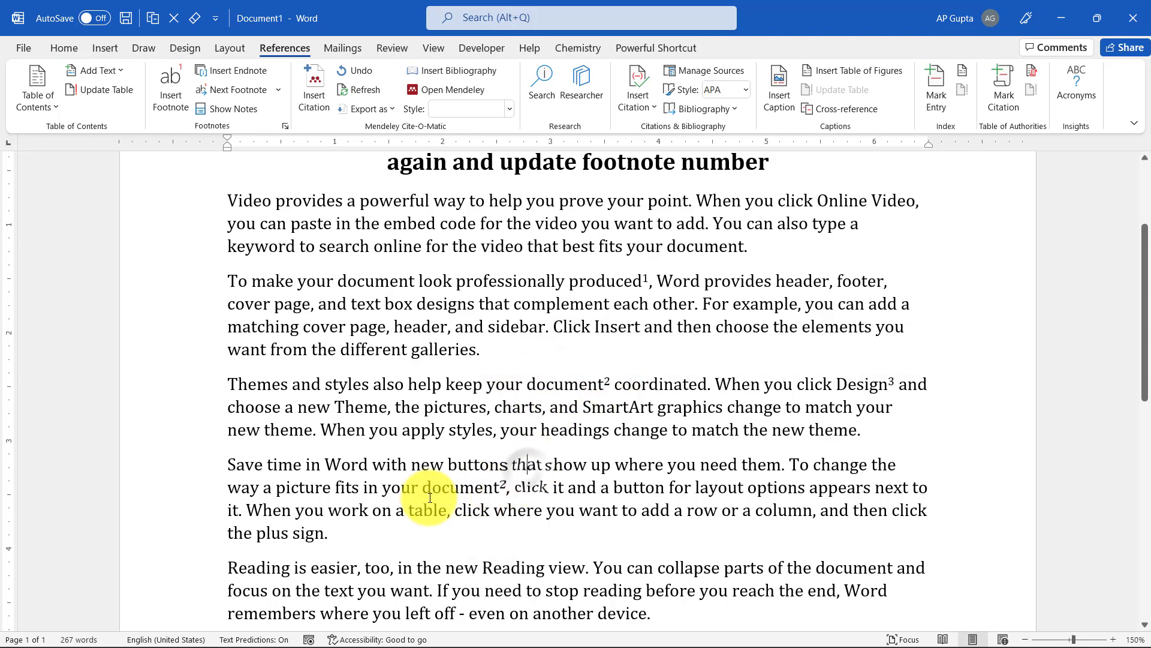
left_click_drag(423, 488, 503, 486)
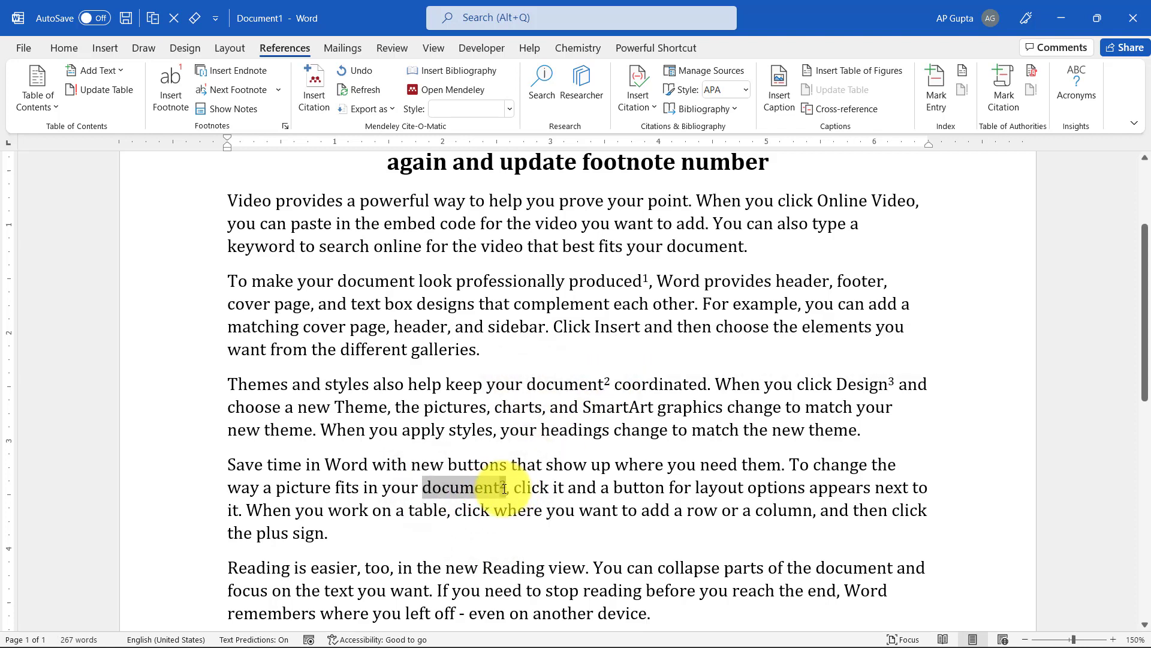
left_click(567, 506)
scroll(558, 496, "down", 10)
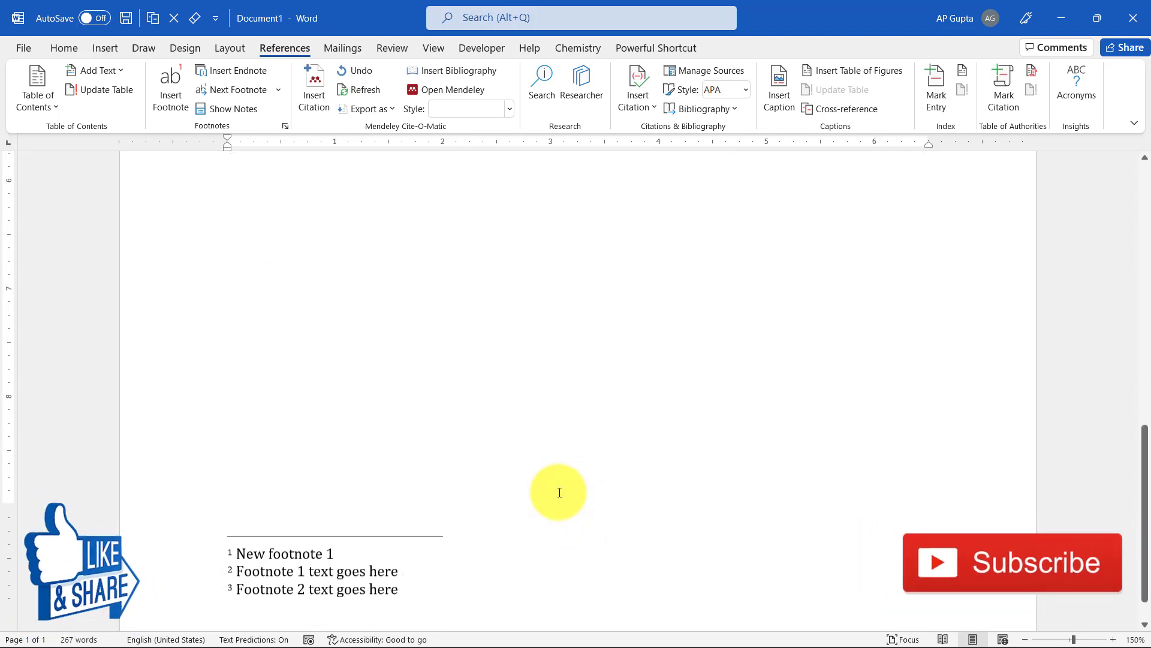
scroll(558, 492, "up", 10)
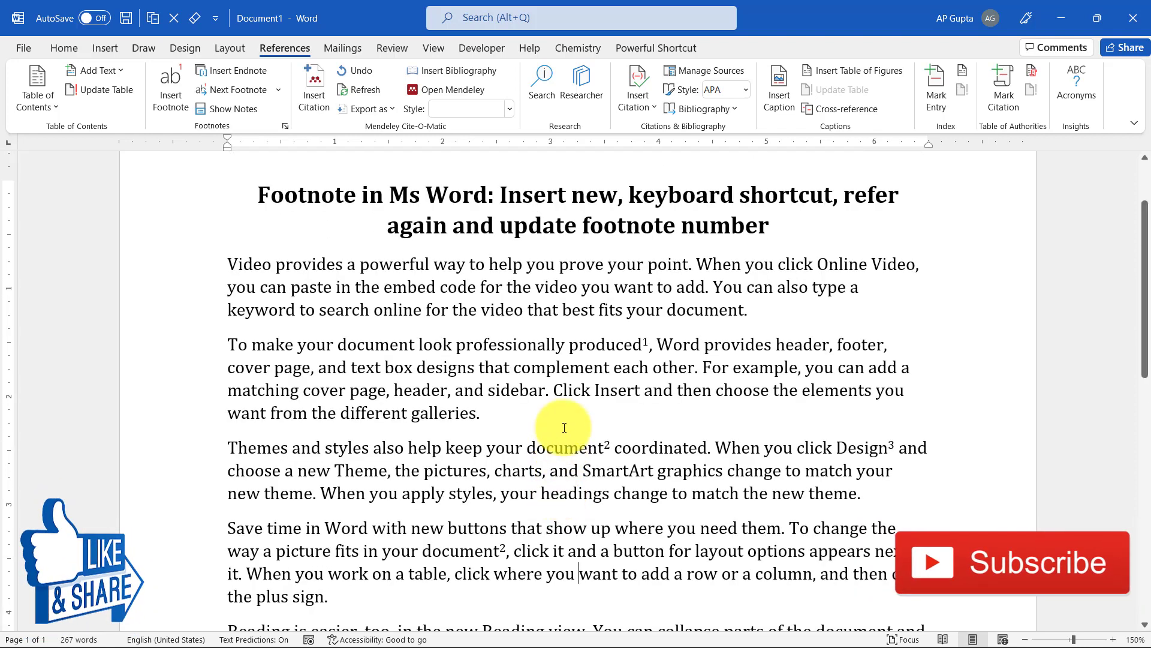